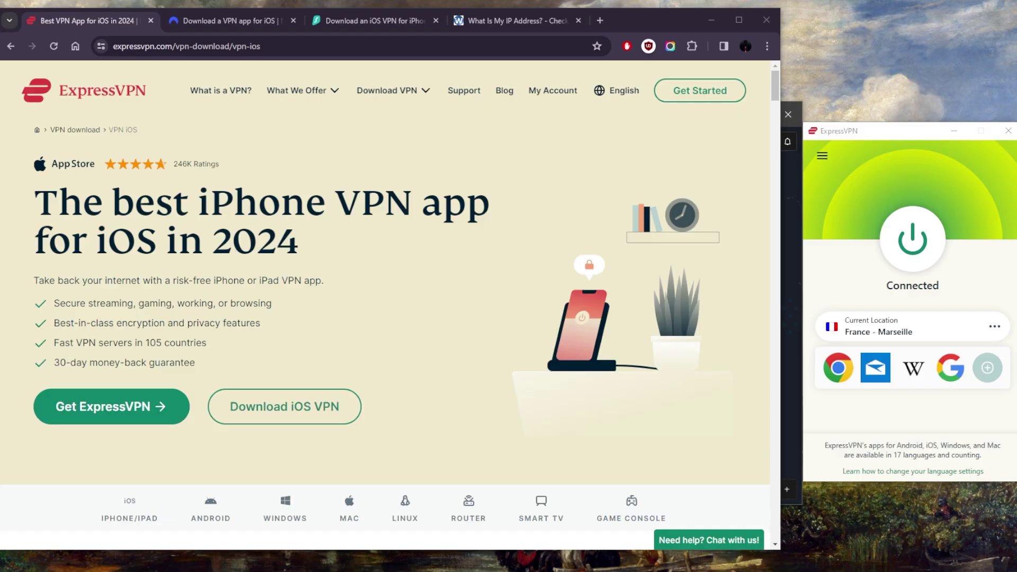
# Bring NordVPN and Surfshark up beside ExpressVPN (connected to France – Marseille) and its iOS download page.
pyautogui.click(526, 297)
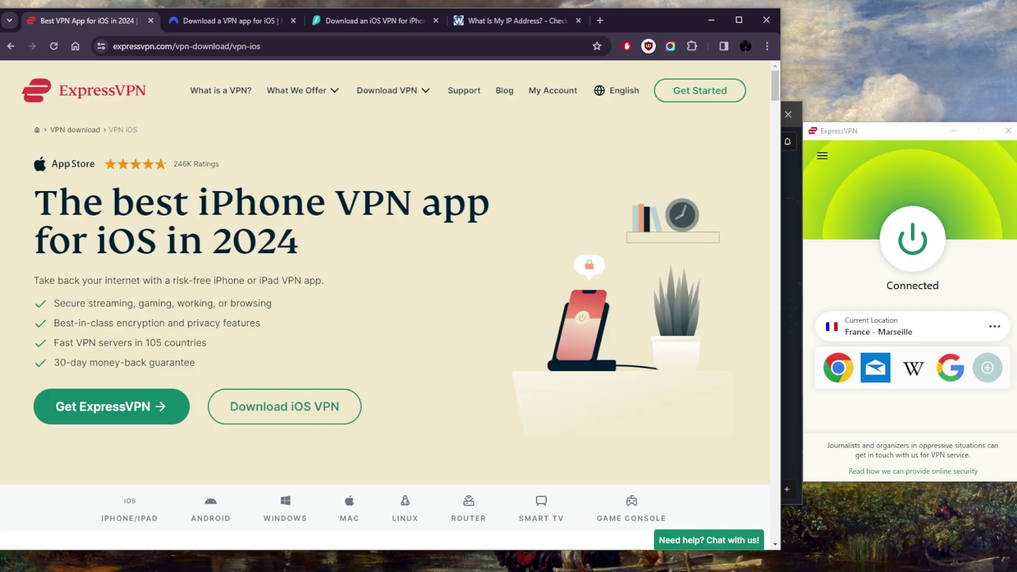
pyautogui.hotkey('alt', 'Tab')
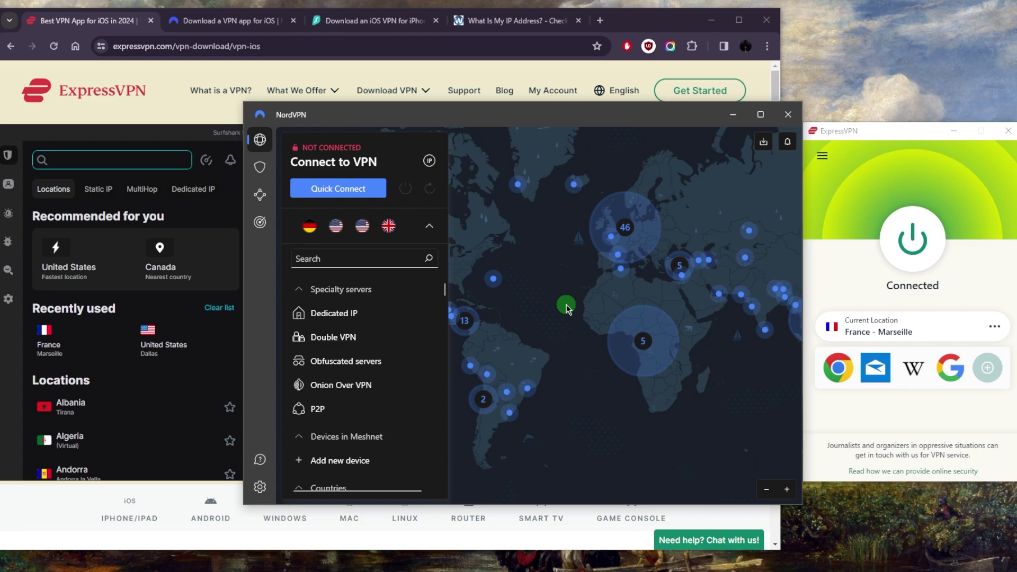
# Focus the ExpressVPN desktop window before showing the iPhone App Store results for 'express vpn'.
pyautogui.click(827, 215)
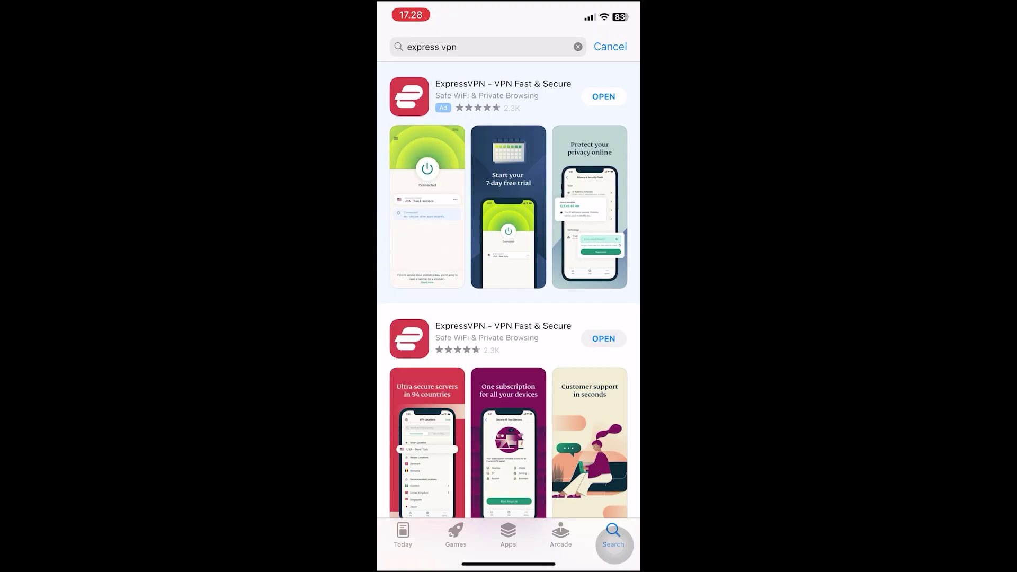
# Launch ExpressVPN on the iPhone, declining notifications and agreeing to share diagnostic reports.
pyautogui.click(603, 339)
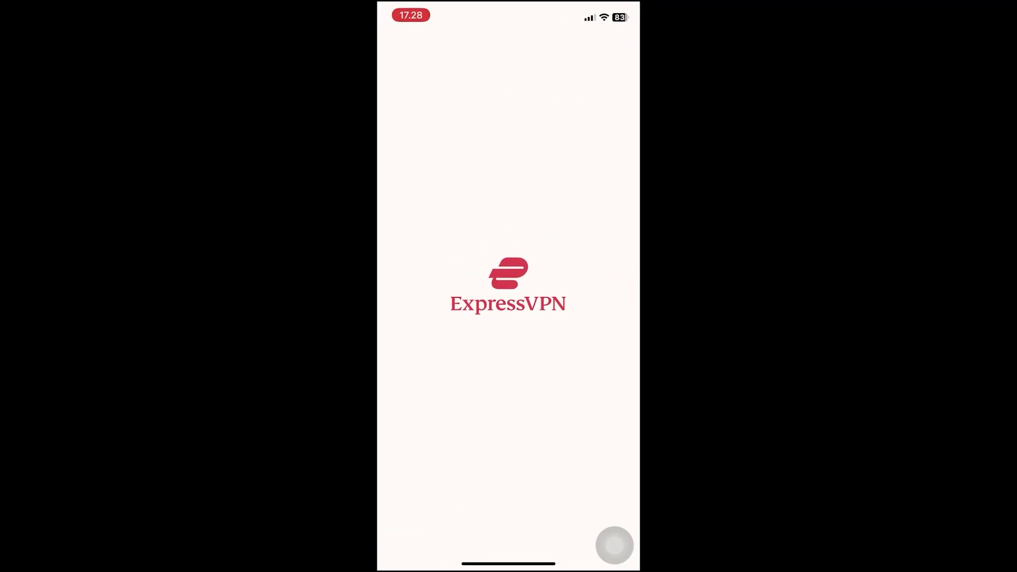
pyautogui.click(551, 333)
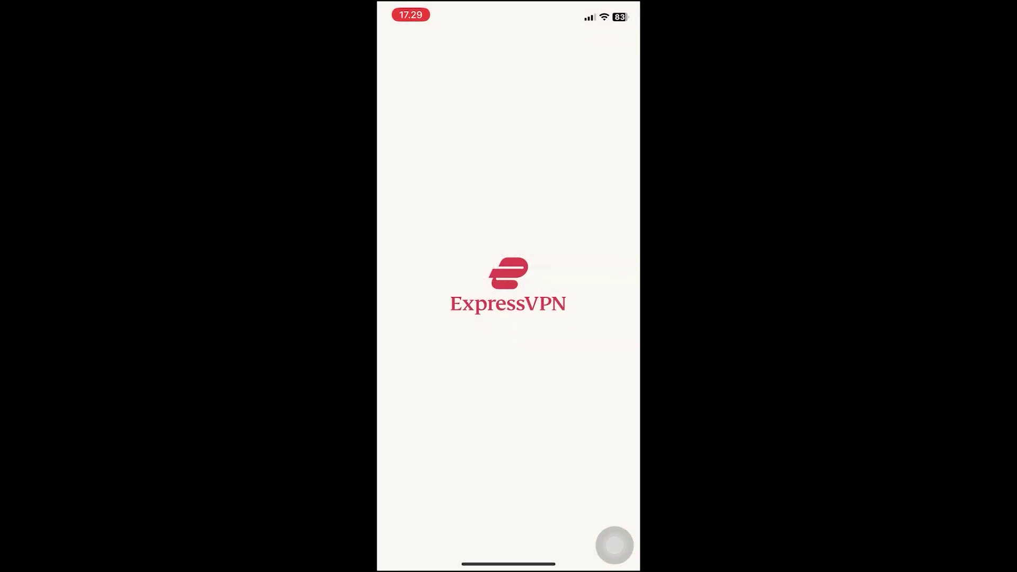
pyautogui.click(509, 473)
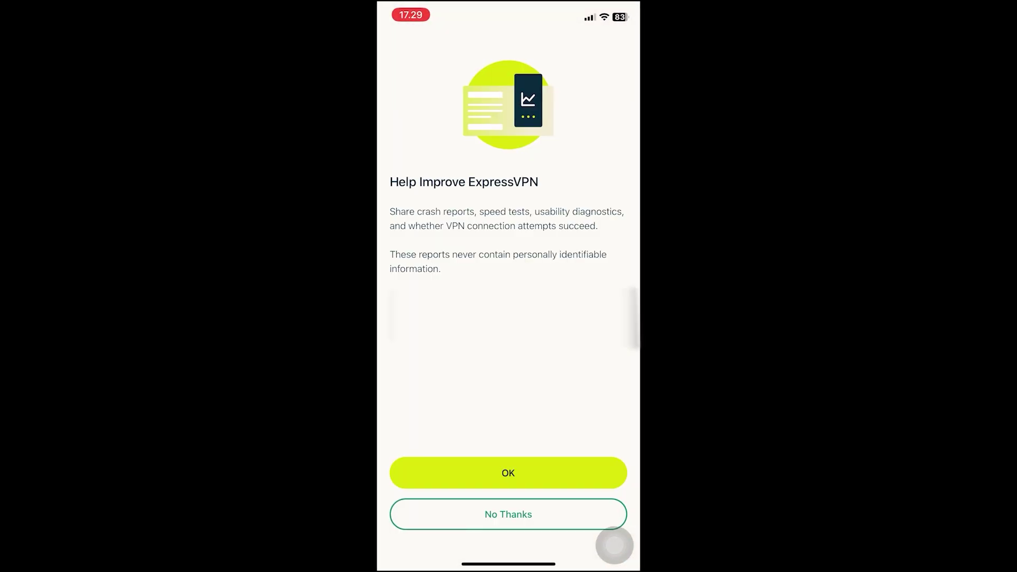
# Connect to United States > USA - Seattle, then go back to the home screen.
pyautogui.click(508, 316)
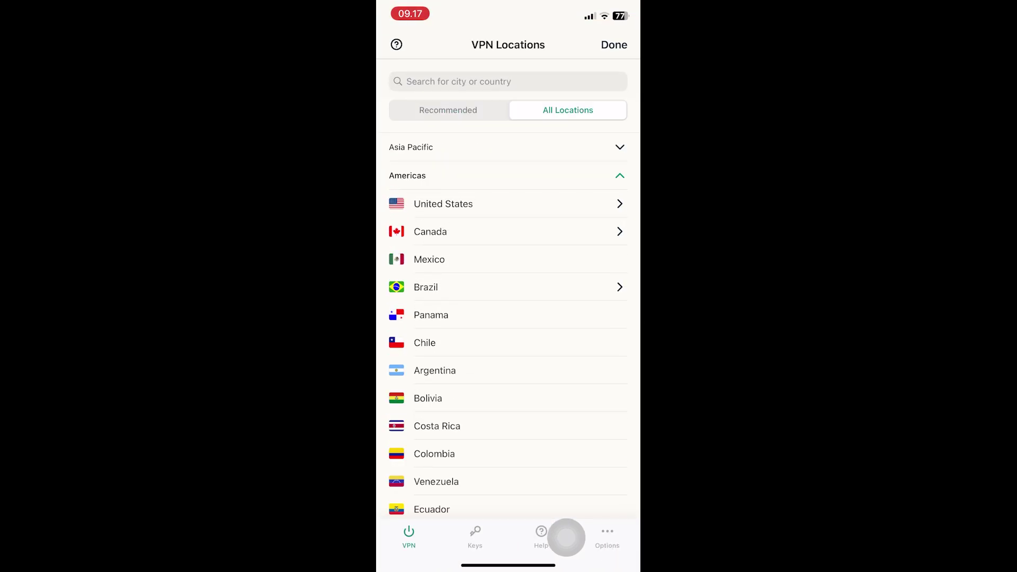
pyautogui.click(443, 204)
pyautogui.scroll(-10, 509, 289)
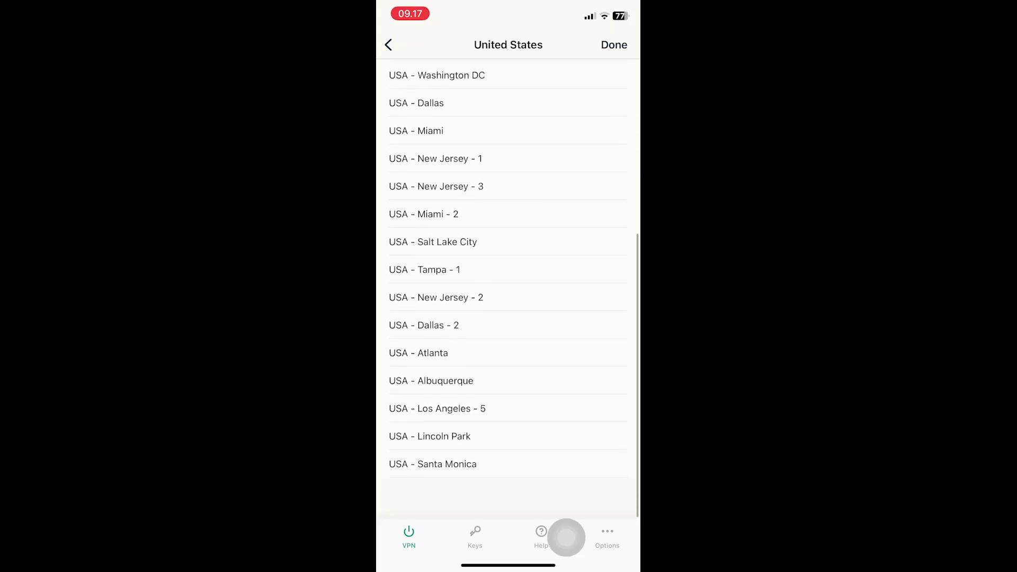
pyautogui.scroll(5, 508, 289)
pyautogui.click(432, 127)
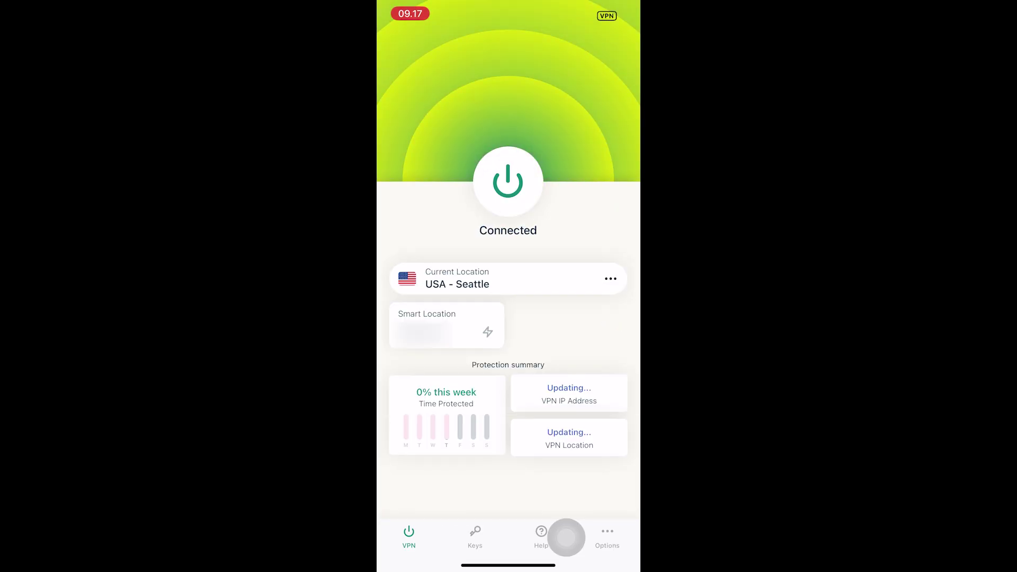
pyautogui.click(566, 537)
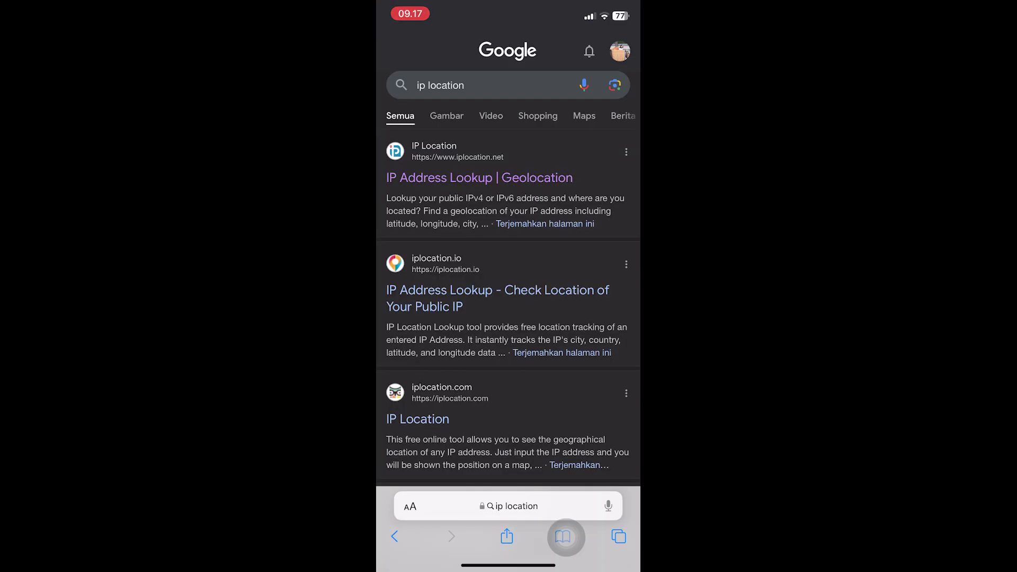
# Search the web for 'ip location' and scroll through the iplocation.net results.
pyautogui.click(509, 173)
pyautogui.scroll(-6, 508, 318)
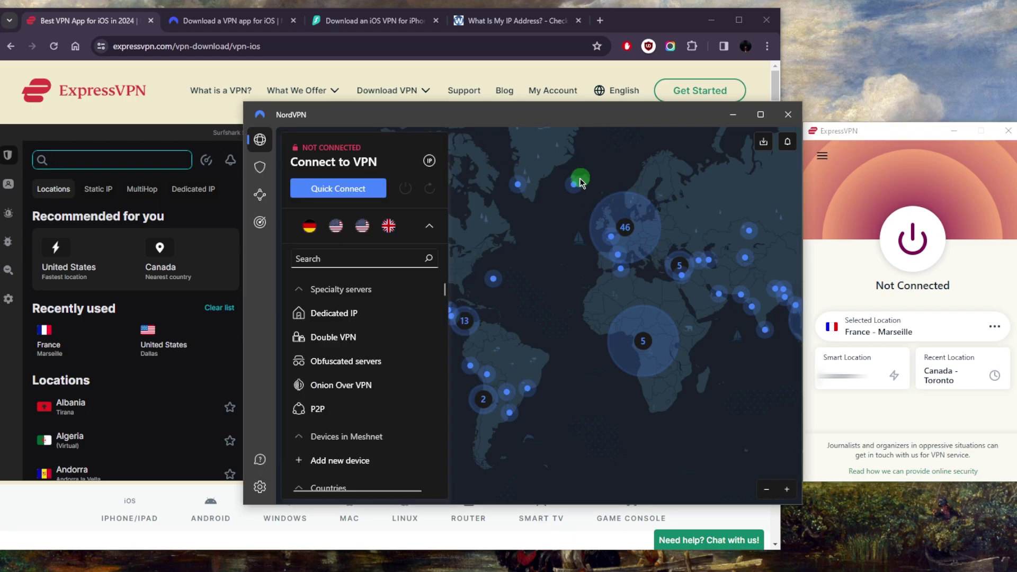
pyautogui.click(848, 202)
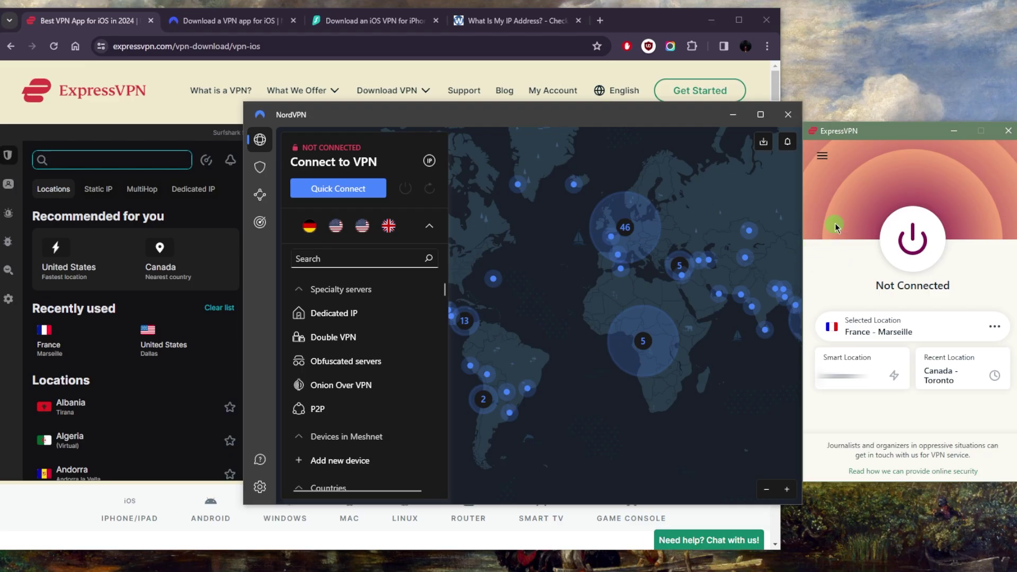
pyautogui.click(705, 180)
pyautogui.click(220, 134)
pyautogui.click(490, 177)
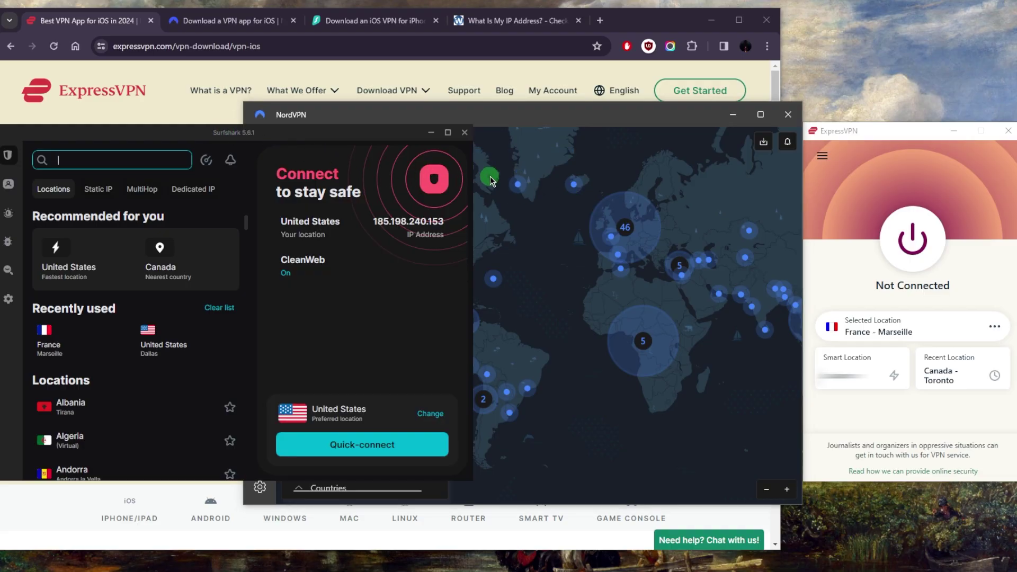
pyautogui.click(214, 135)
pyautogui.click(797, 259)
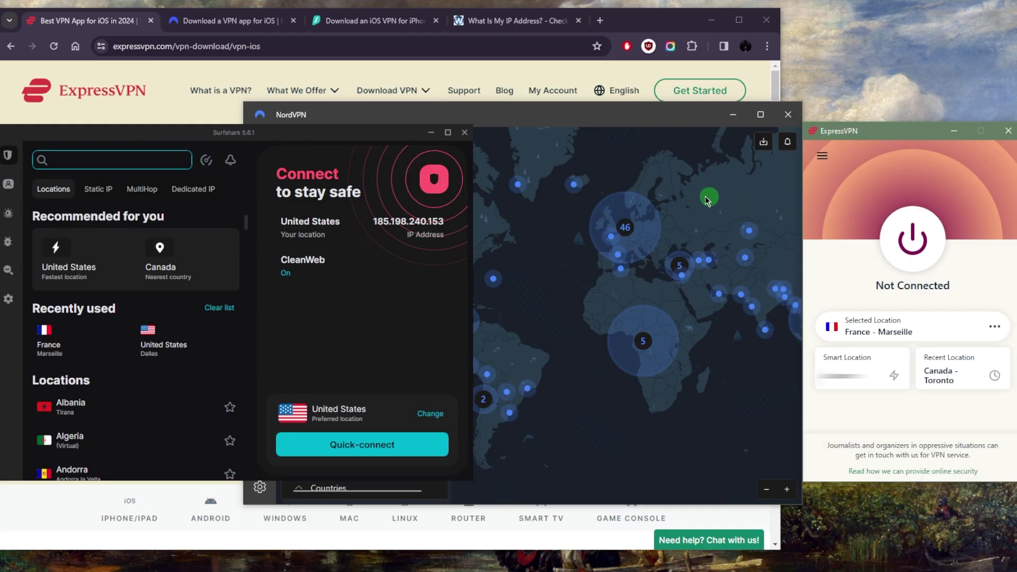
# Pan the NordVPN server map toward Europe, briefly switching between the VPN windows.
pyautogui.click(708, 197)
pyautogui.moveTo(676, 189); pyautogui.dragTo(643, 202)
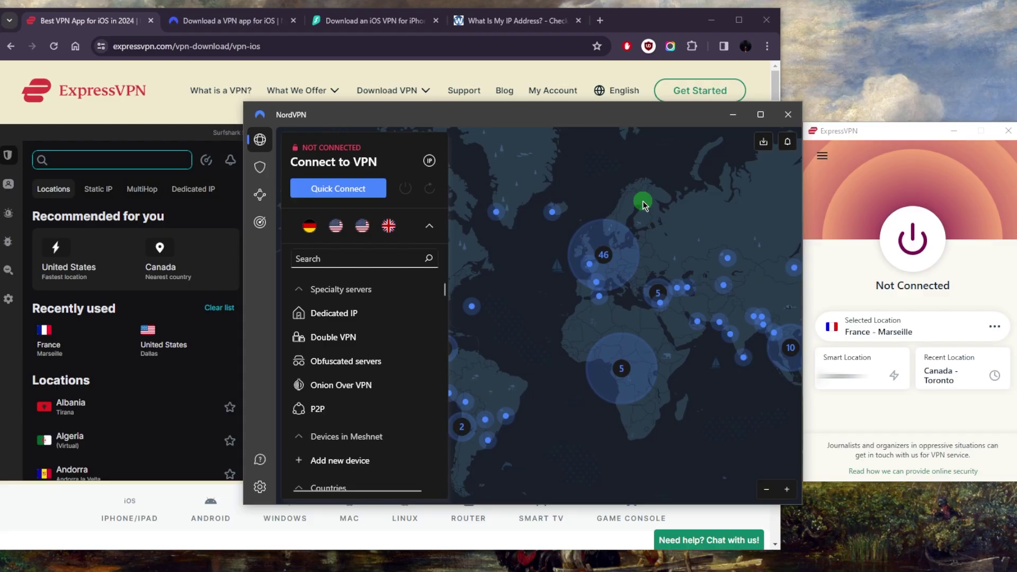
pyautogui.moveTo(541, 277); pyautogui.dragTo(496, 275)
pyautogui.scroll(-2, 497, 278)
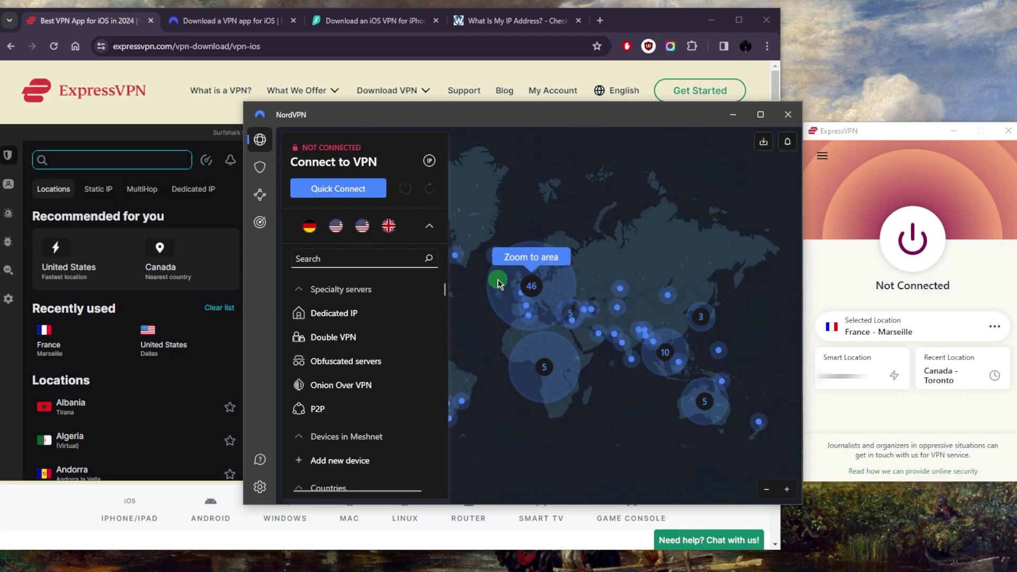
pyautogui.scroll(2, 554, 243)
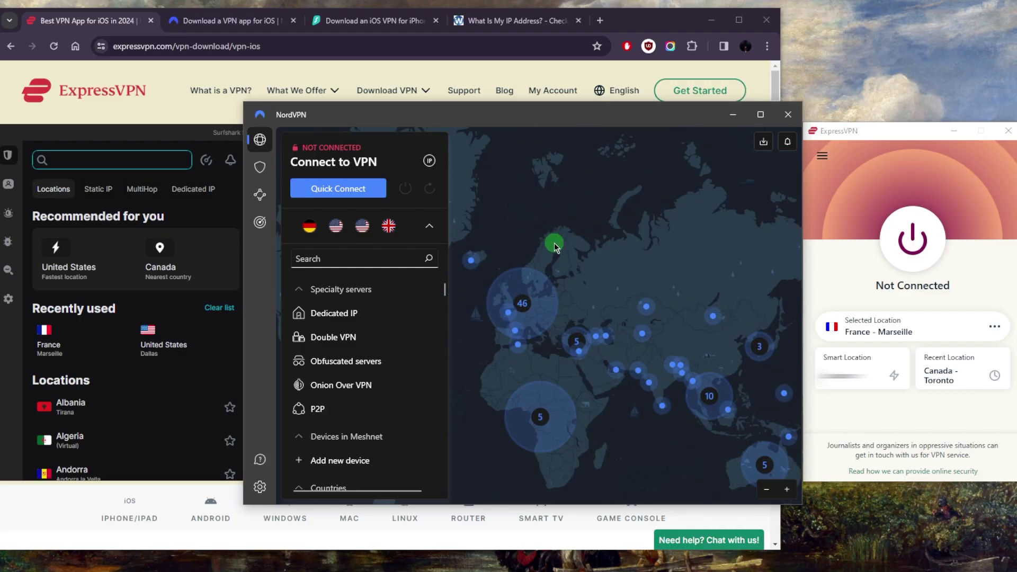
pyautogui.click(837, 186)
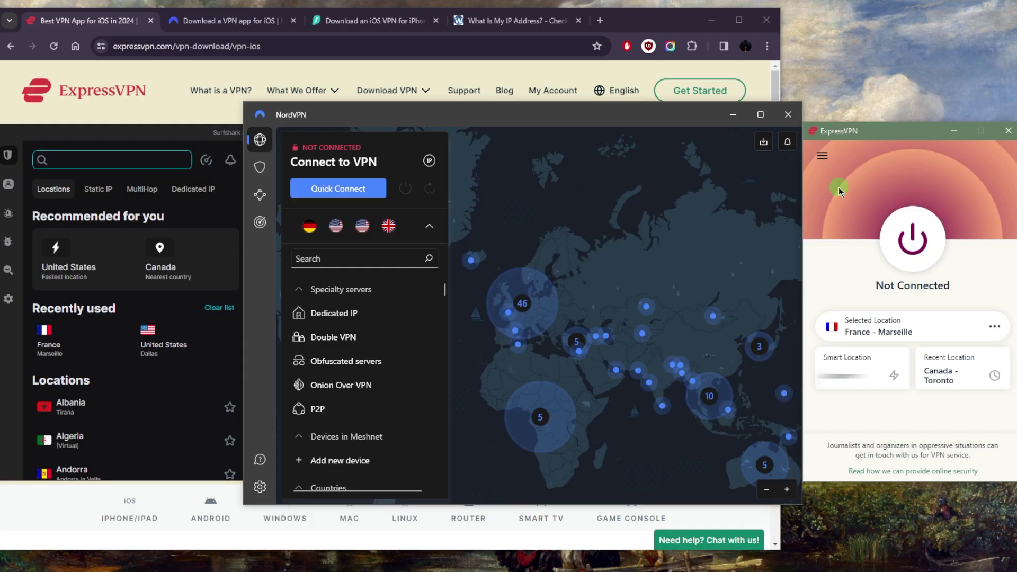
pyautogui.click(215, 134)
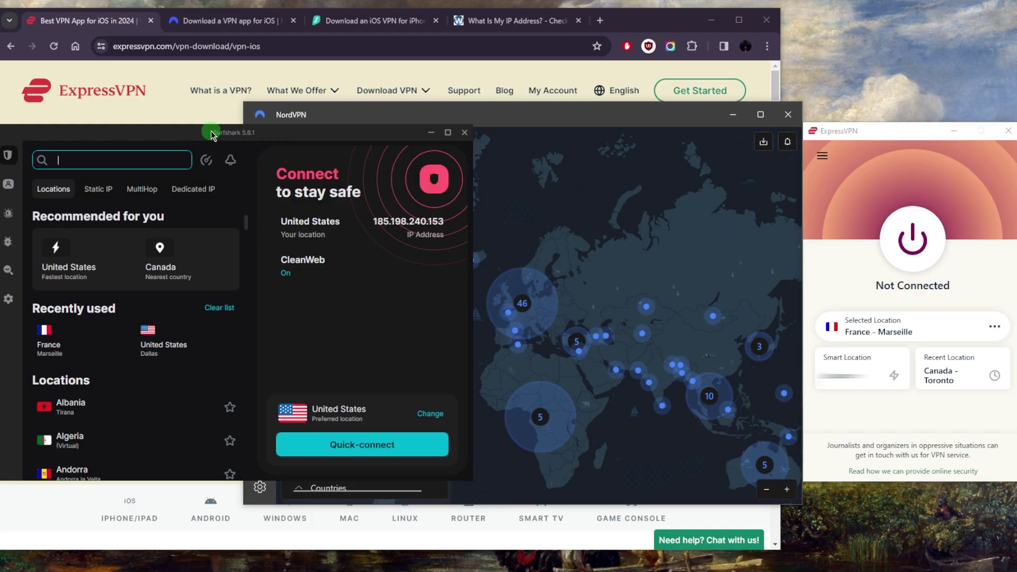
pyautogui.click(435, 185)
pyautogui.click(515, 201)
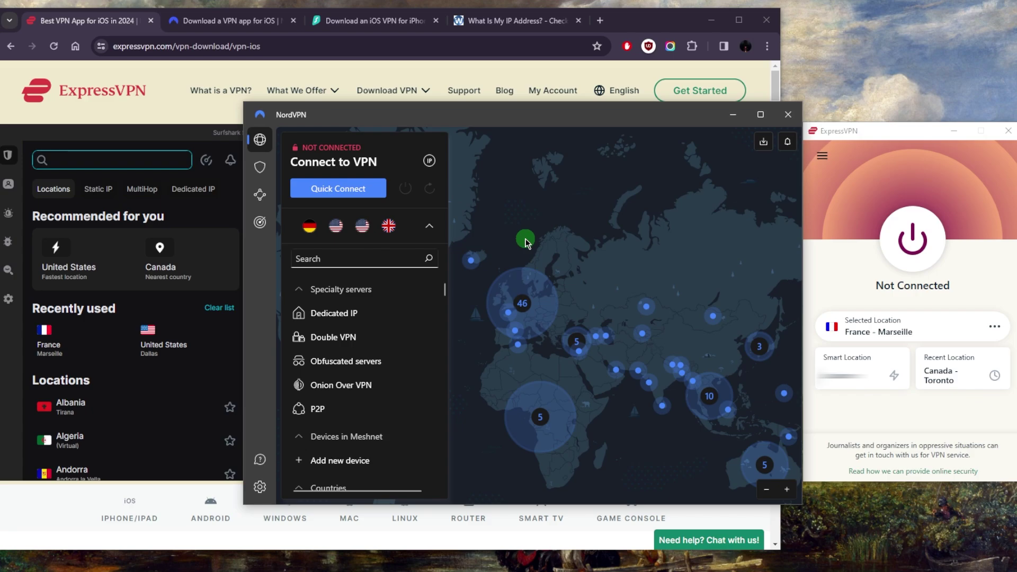
# Collapse the NordVPN server list and pan the full world map over Europe and Asia.
pyautogui.moveTo(527, 242); pyautogui.dragTo(552, 176)
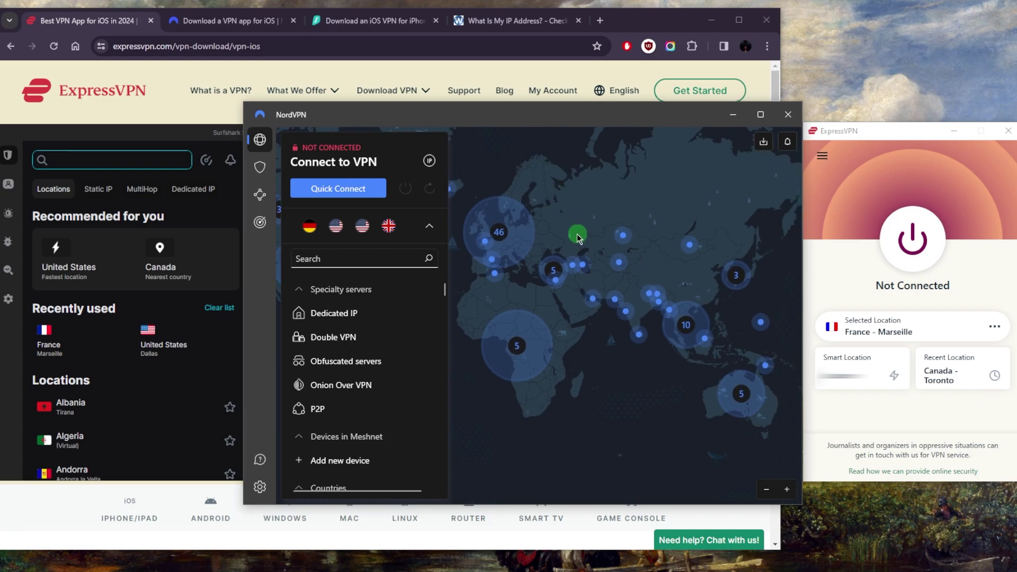
pyautogui.moveTo(553, 224); pyautogui.dragTo(601, 292)
pyautogui.scroll(3, 600, 298)
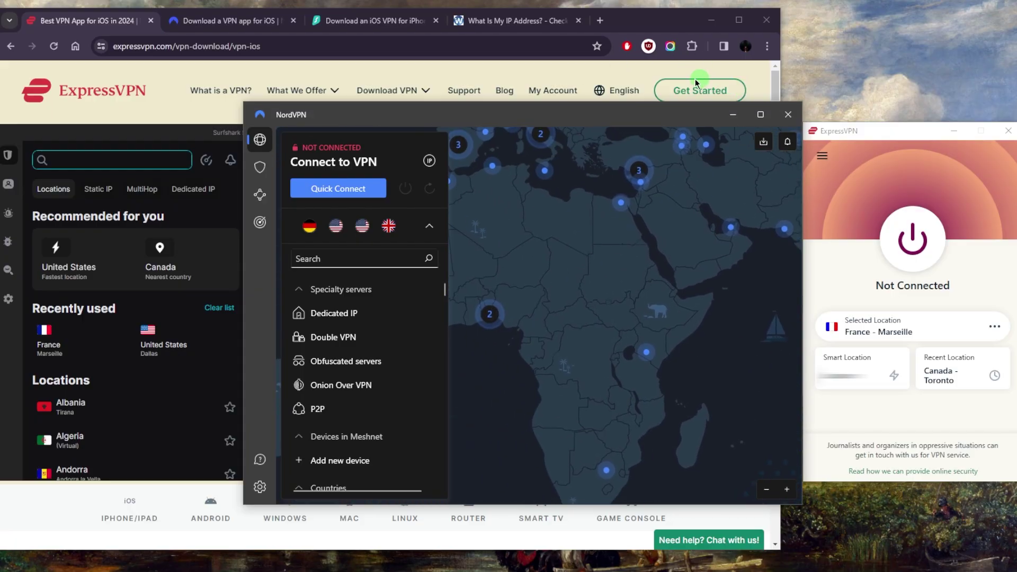
pyautogui.scroll(-3, 573, 192)
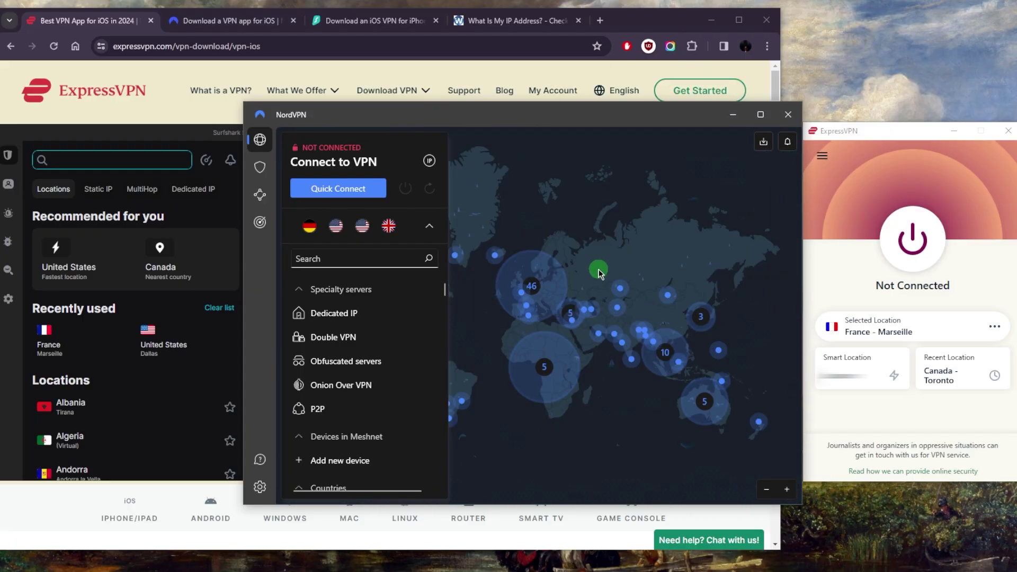
pyautogui.scroll(2, 554, 361)
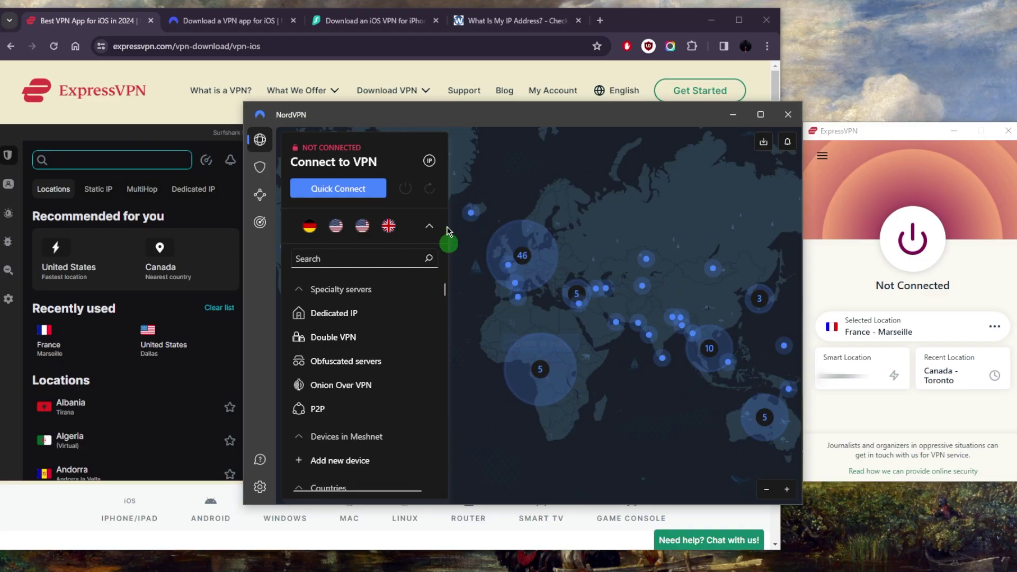
pyautogui.click(430, 226)
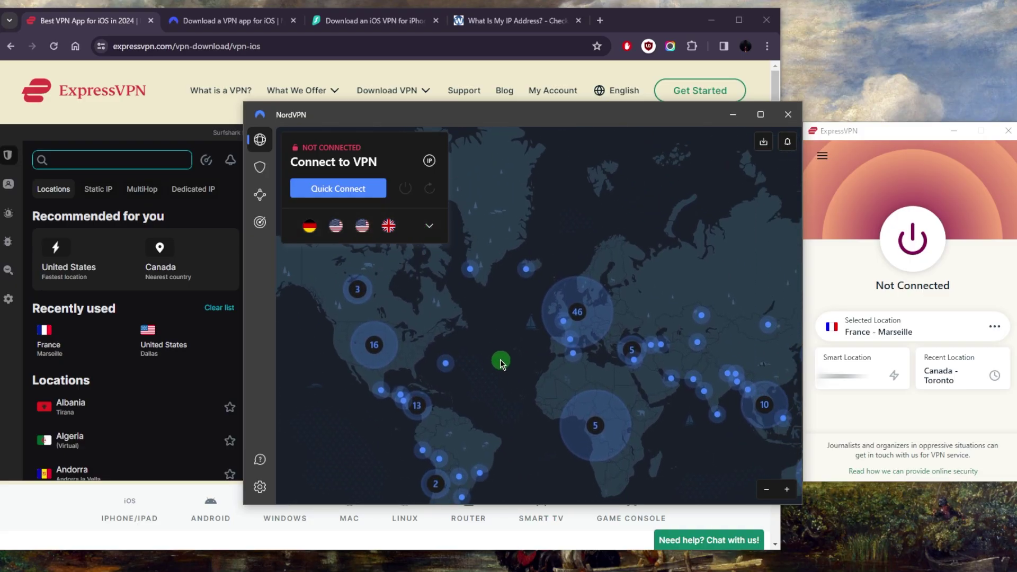
pyautogui.moveTo(470, 321); pyautogui.dragTo(390, 299)
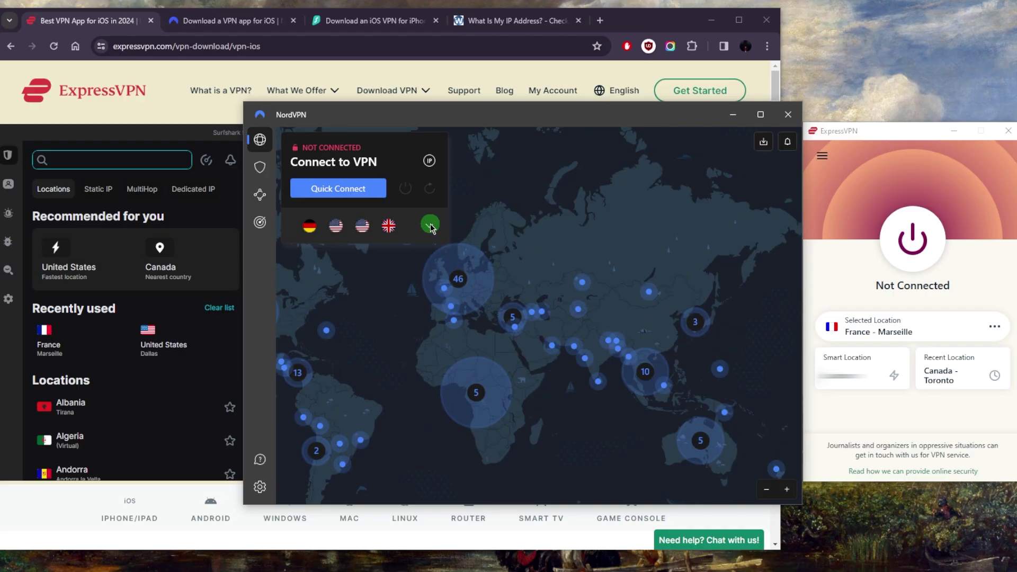
# Tour the Threat Protection, Meshnet and Dark Web Monitor pages, then bring Surfshark forward.
pyautogui.click(260, 167)
pyautogui.click(259, 195)
pyautogui.click(259, 219)
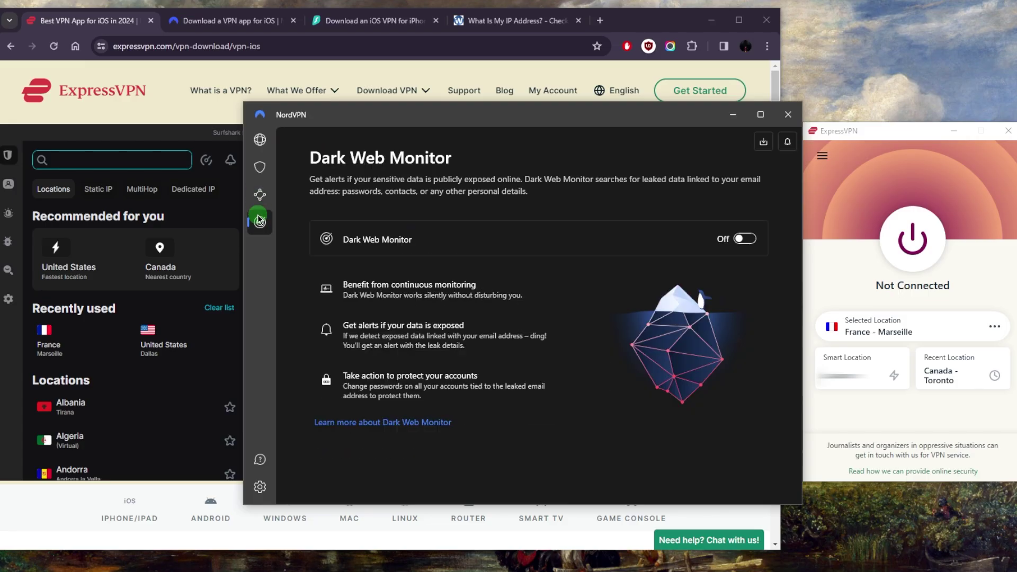
pyautogui.click(260, 167)
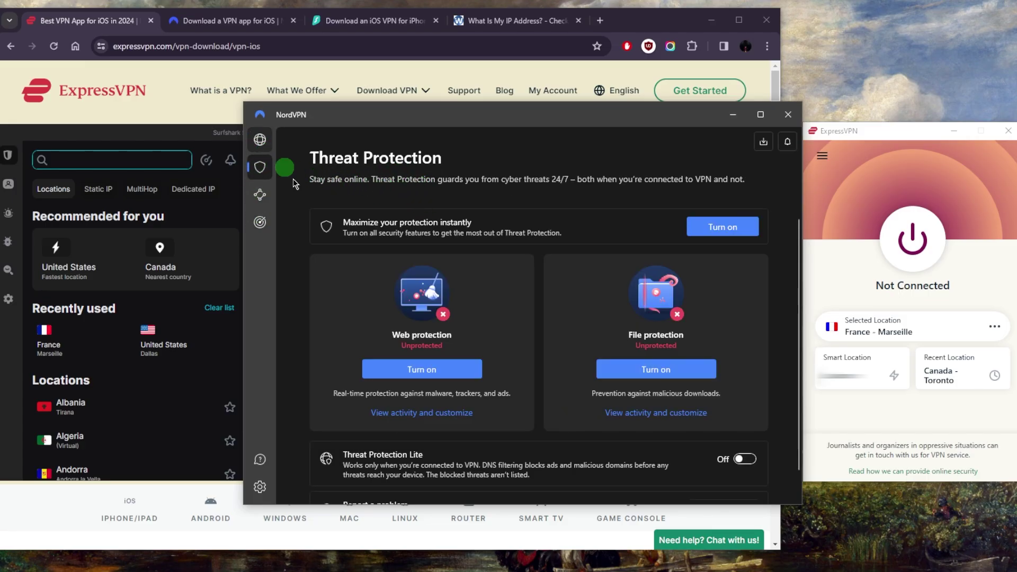
pyautogui.click(260, 140)
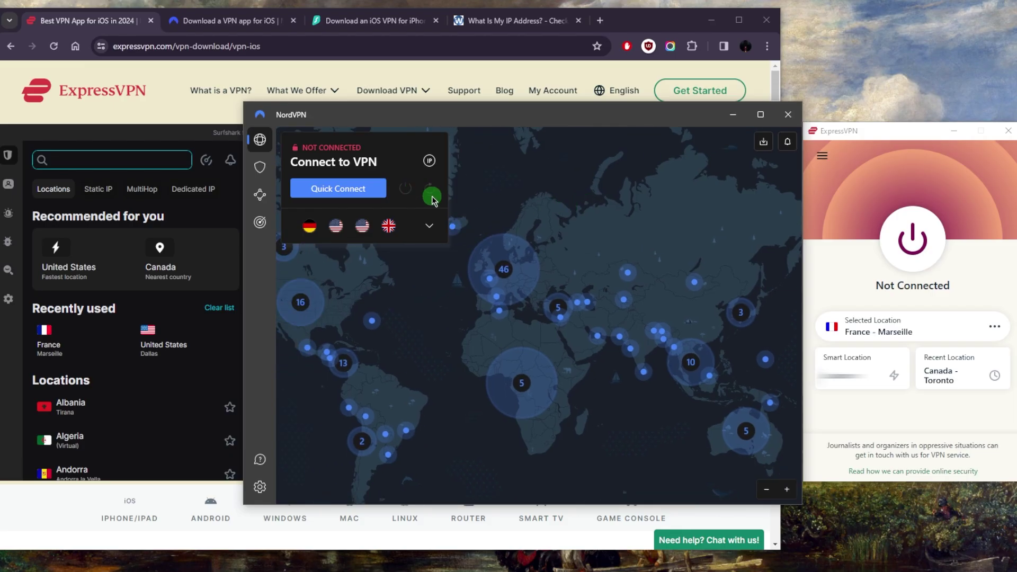
pyautogui.click(225, 133)
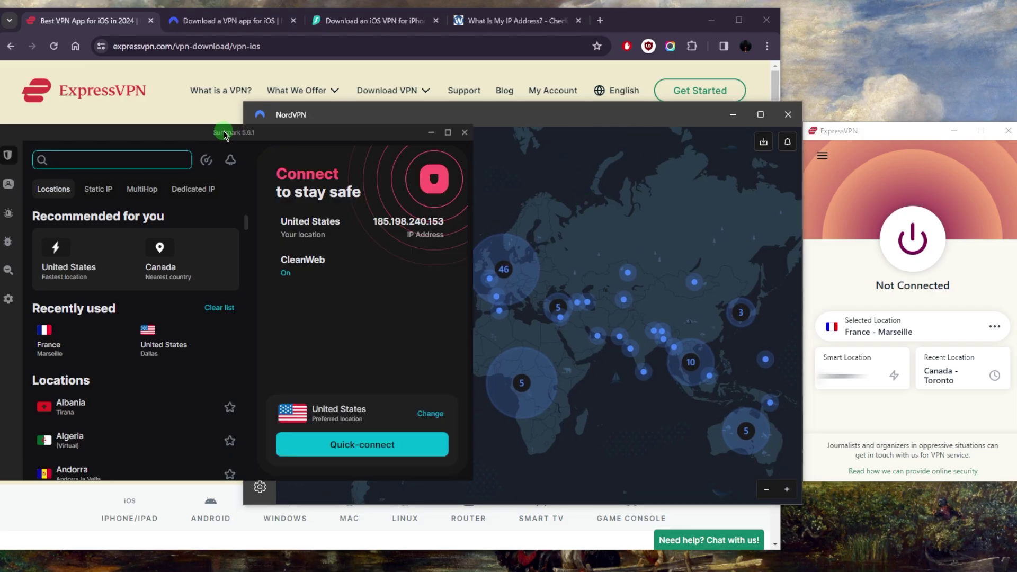
# Minimize the browser and bring Surfshark in front of NordVPN.
pyautogui.click(712, 19)
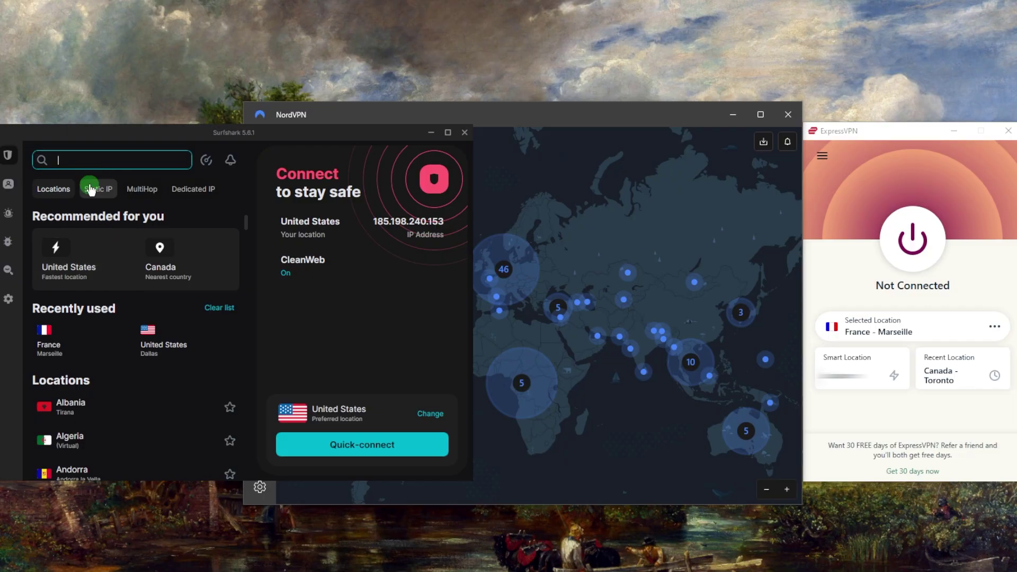
pyautogui.click(526, 170)
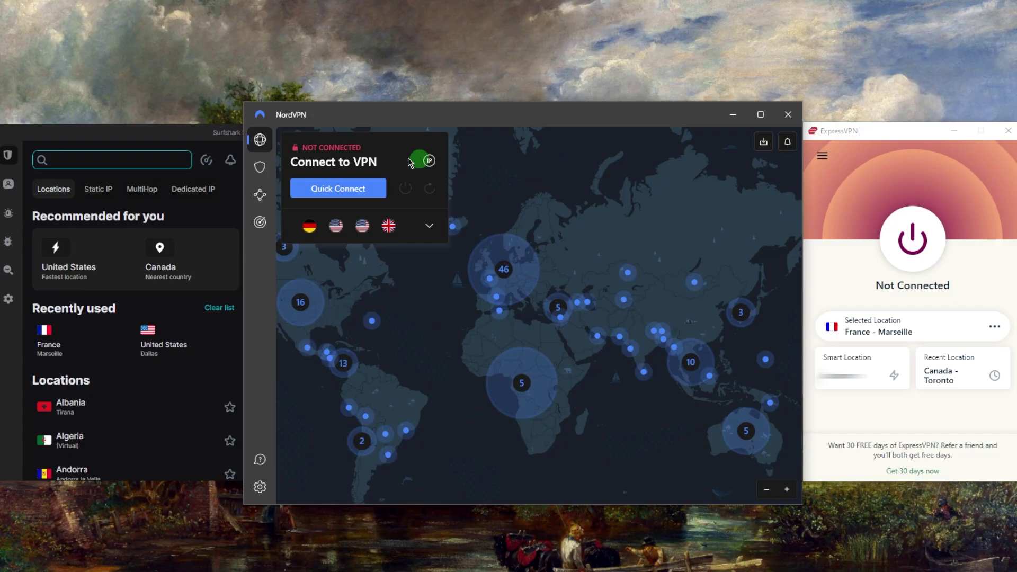
pyautogui.click(9, 191)
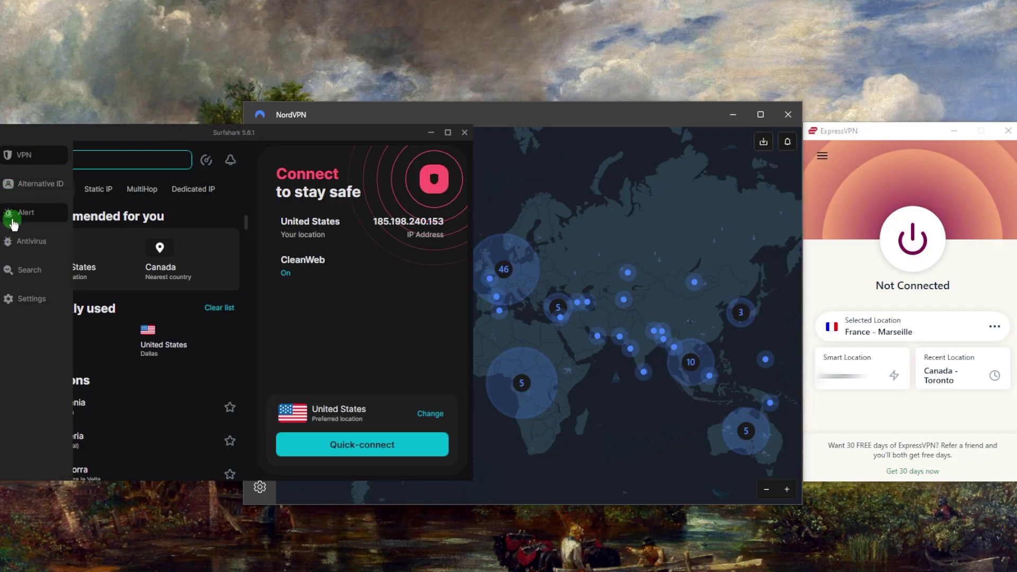
# Browse Surfshark's Antivirus and Alert pages, return to VPN locations, then raise NordVPN.
pyautogui.click(23, 241)
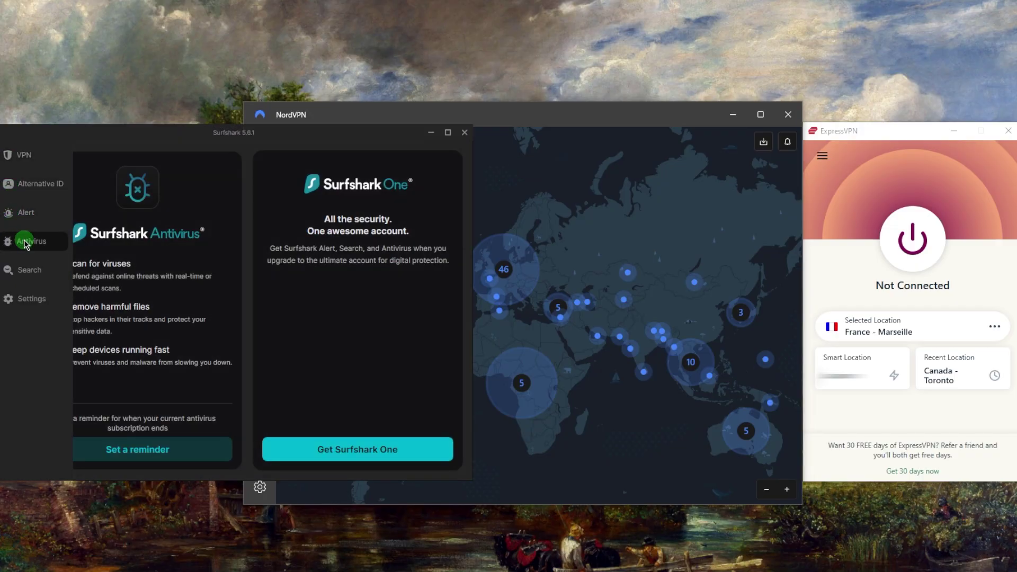
pyautogui.click(21, 212)
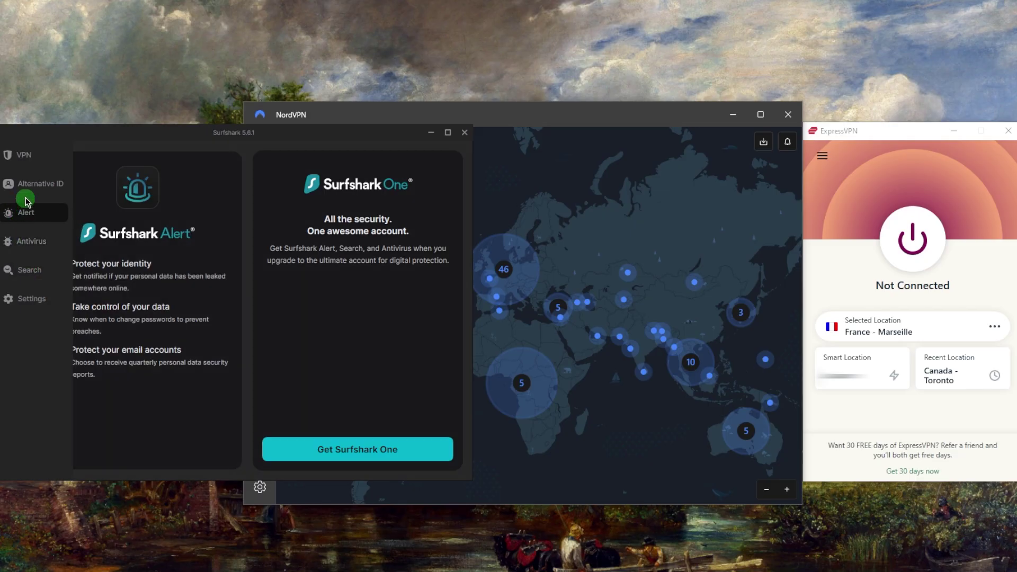
pyautogui.click(18, 166)
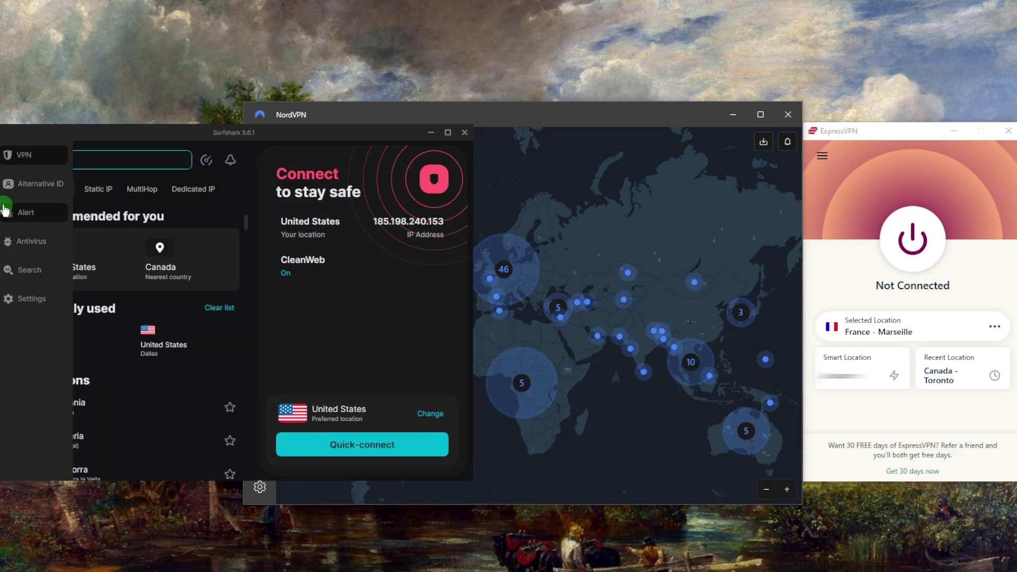
pyautogui.click(142, 266)
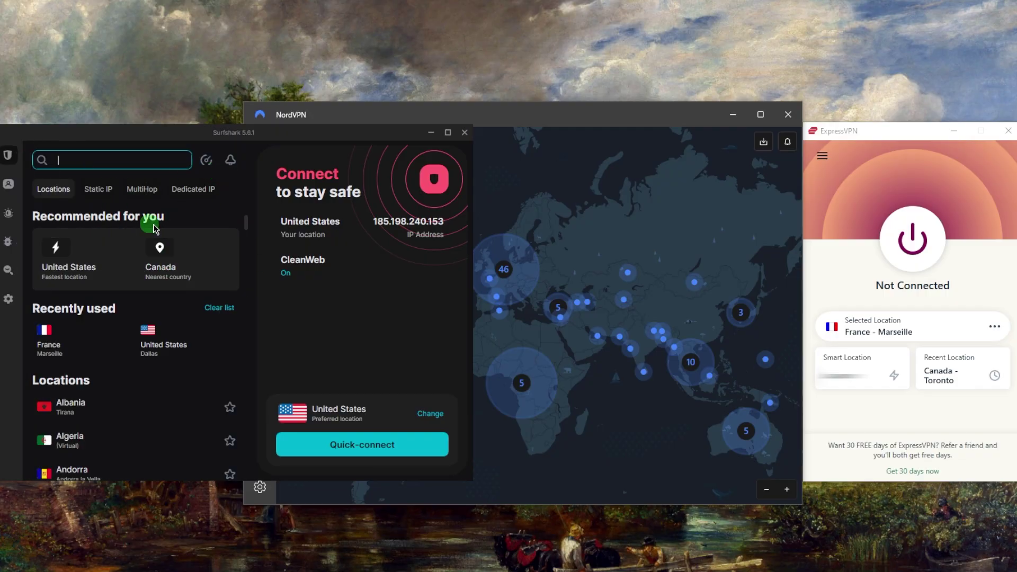
pyautogui.click(589, 197)
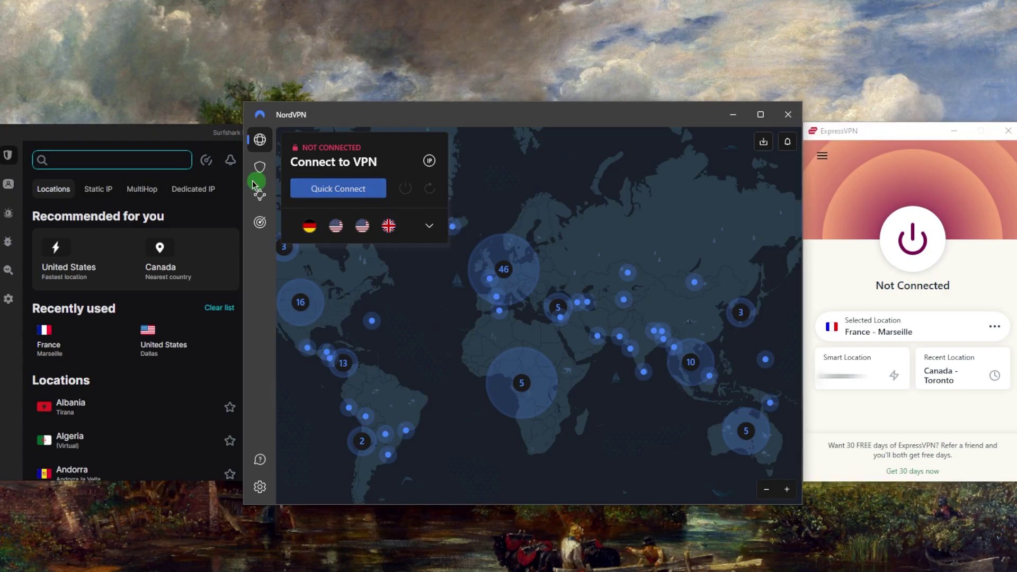
pyautogui.click(204, 133)
pyautogui.click(505, 183)
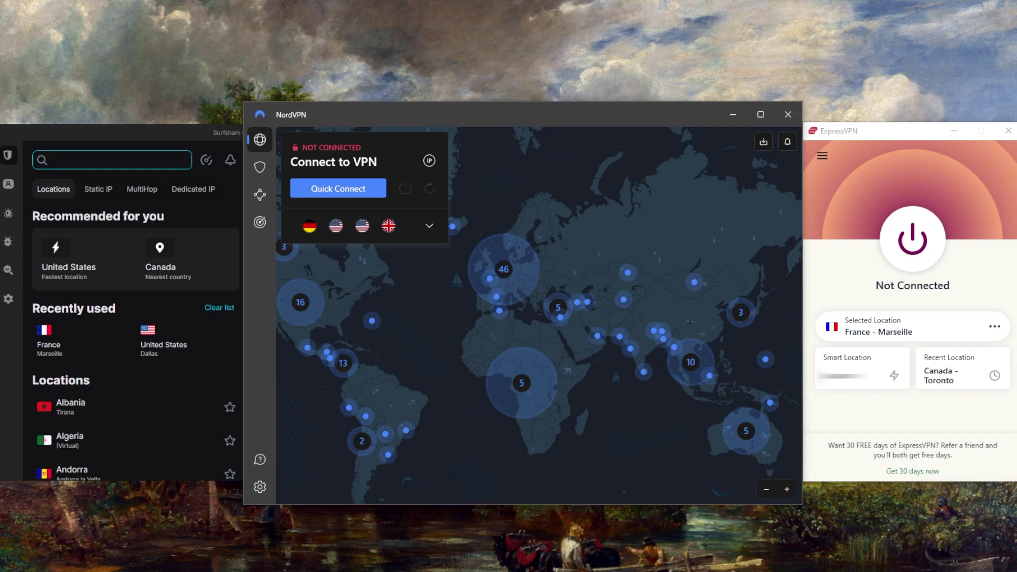
# Restore the ExpressVPN page and scroll through the $12.95, $6.67 and $9.99 plans.
pyautogui.hotkey('alt', 'Tab')
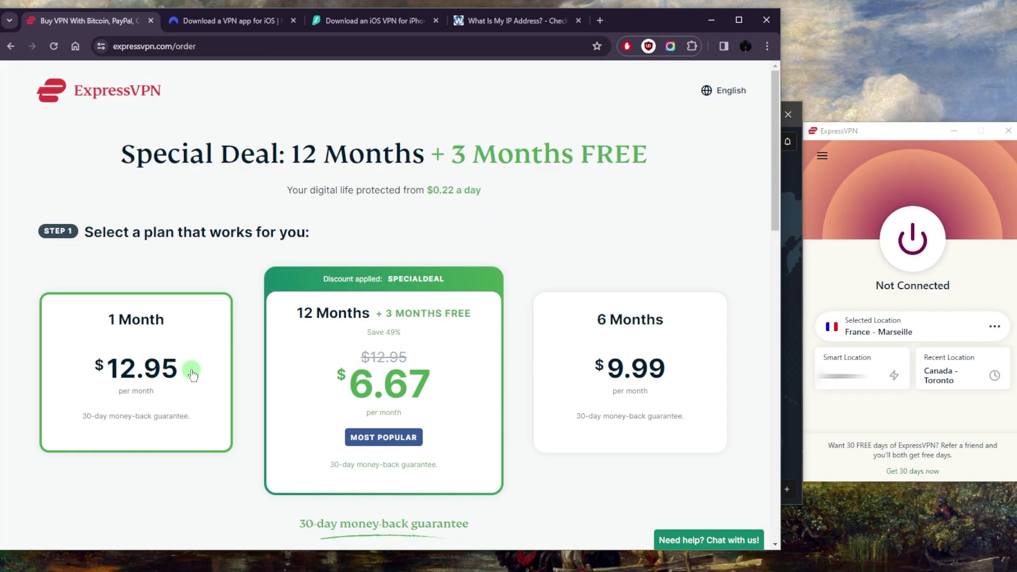
pyautogui.scroll(-1, 212, 366)
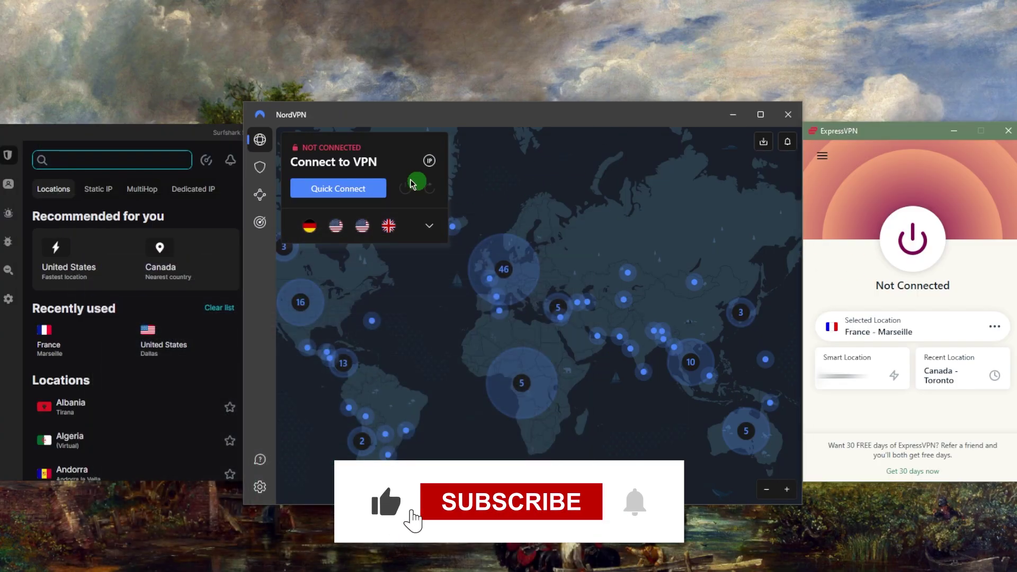
pyautogui.click(227, 141)
pyautogui.click(522, 163)
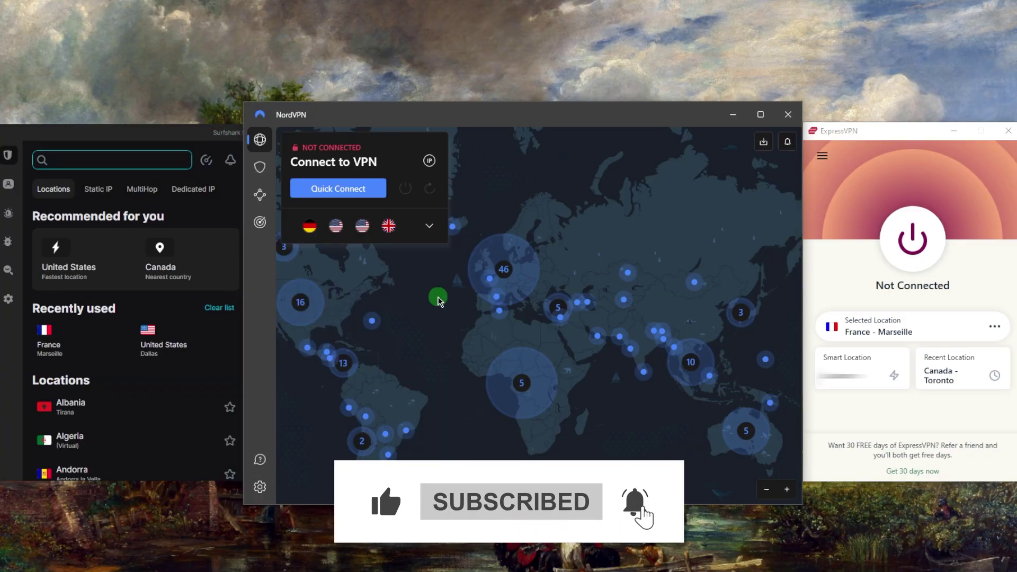